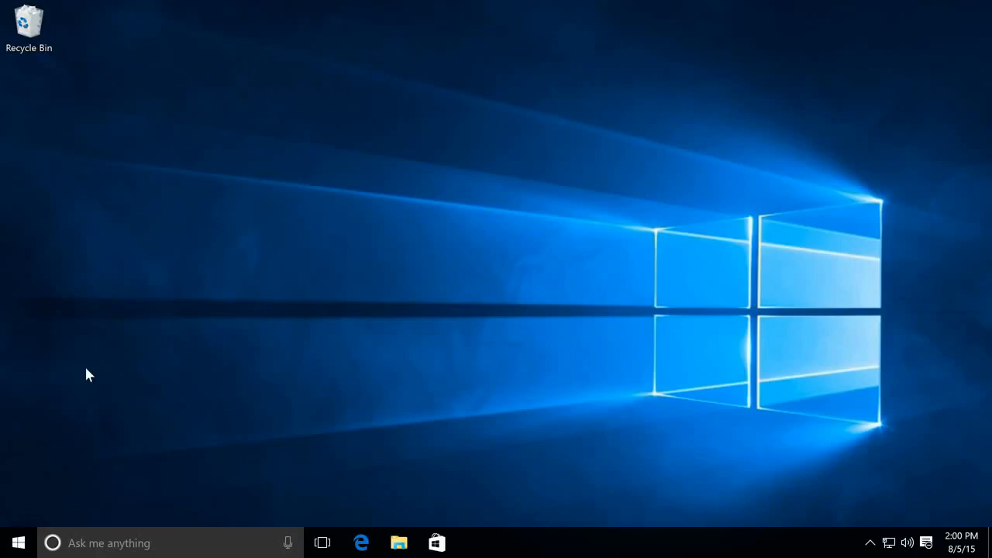
- Open the Settings app from the Start menu and go to the Accounts page
left_click(19, 540)
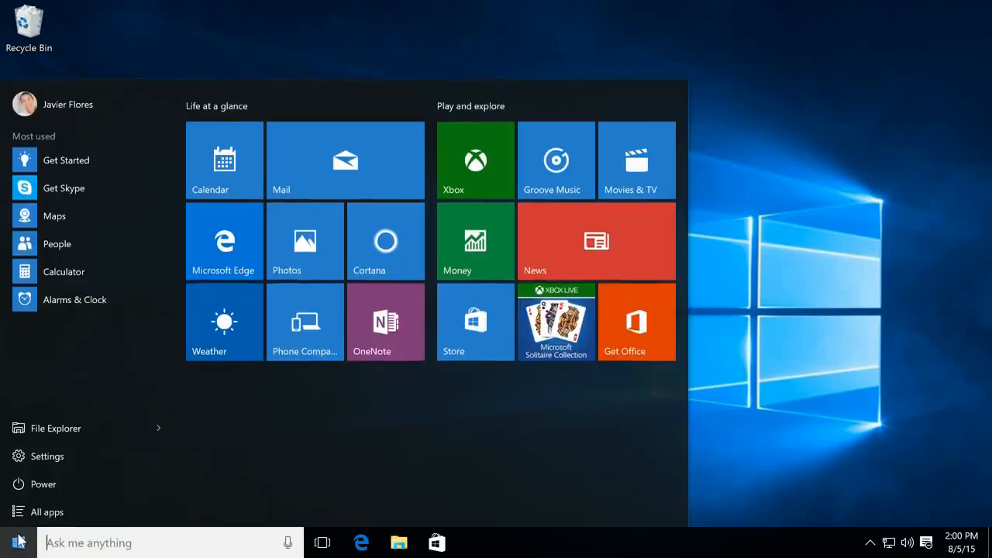
left_click(72, 455)
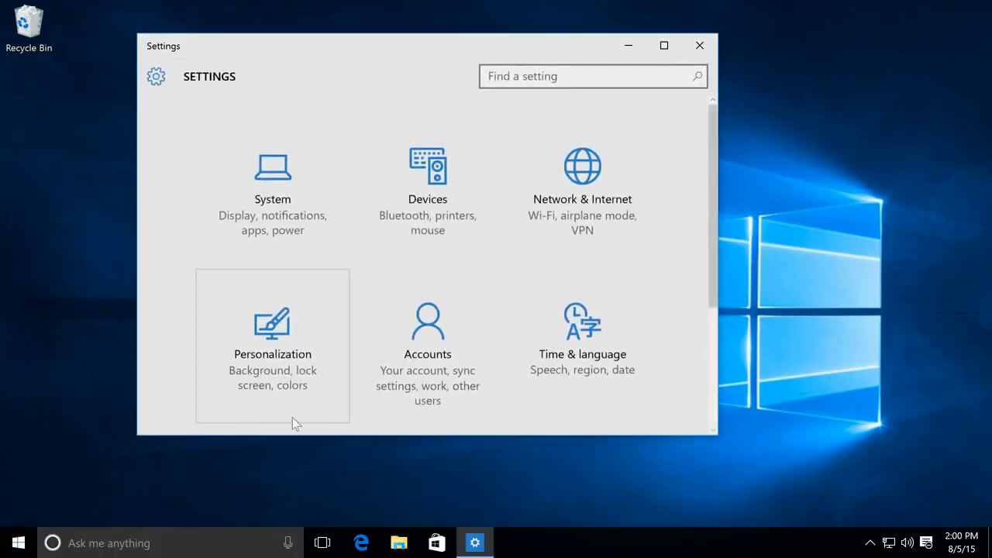
left_click(480, 394)
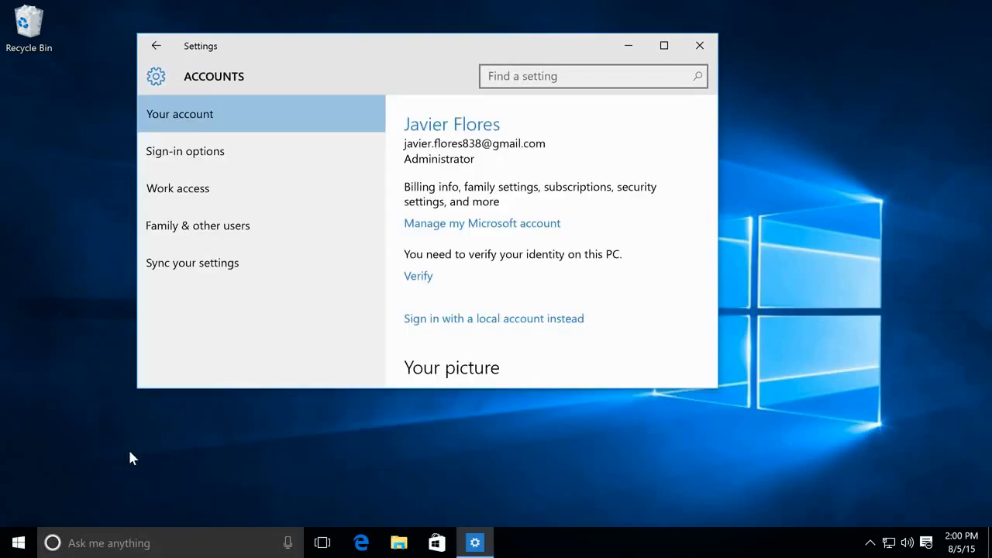
- Under Family & other users, add another person to this PC by their Microsoft account e-mail address
left_click(263, 224)
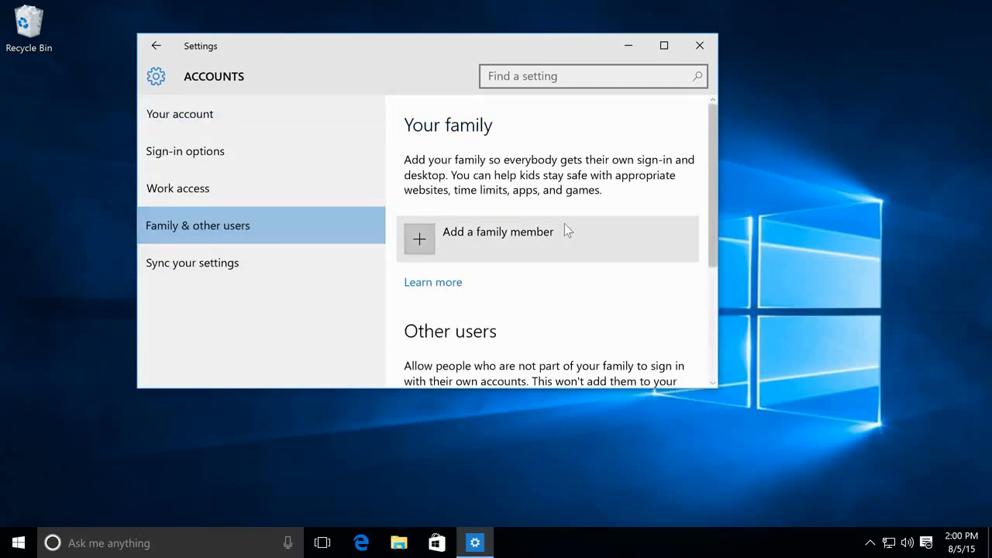
scroll(565, 225, "down", 1)
scroll(565, 225, "down", 2)
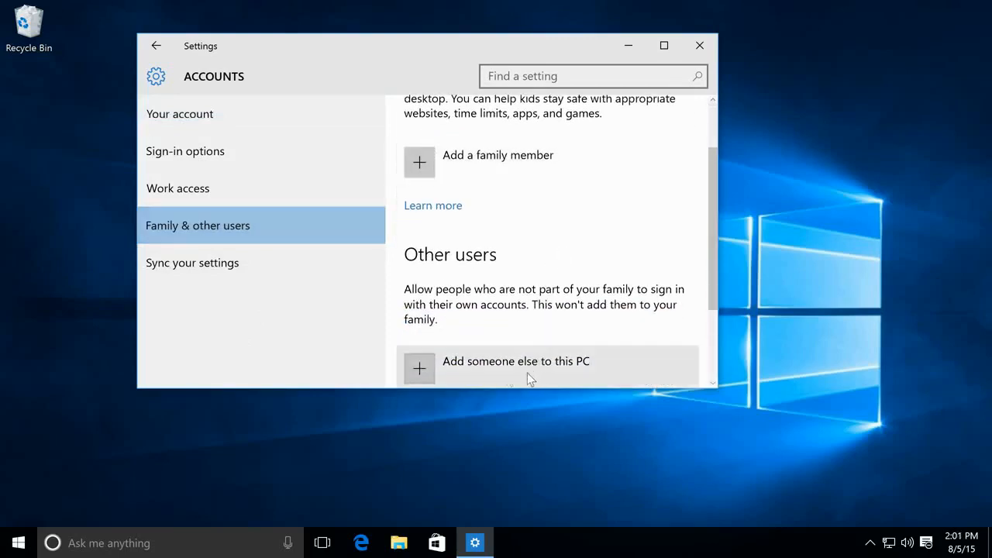
left_click(429, 373)
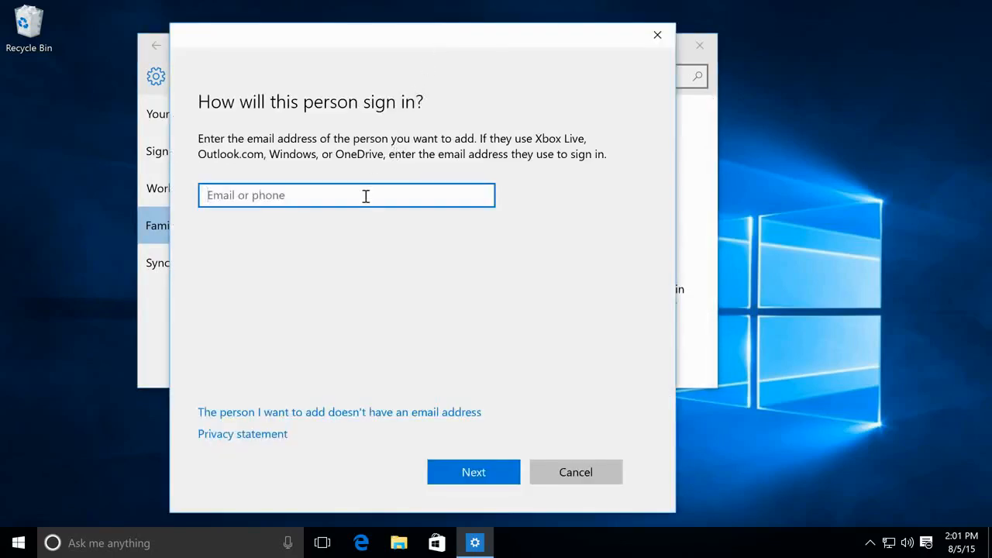
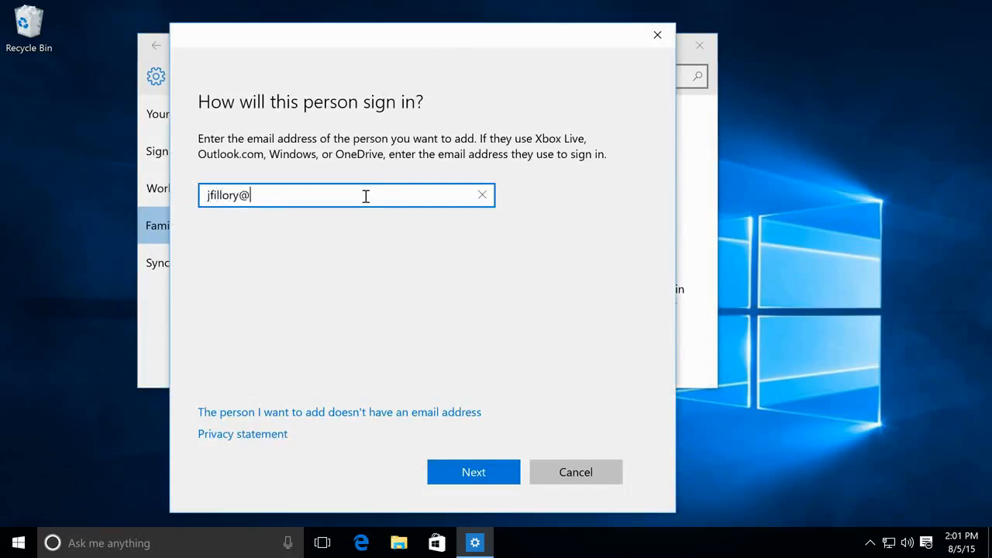
left_click(498, 470)
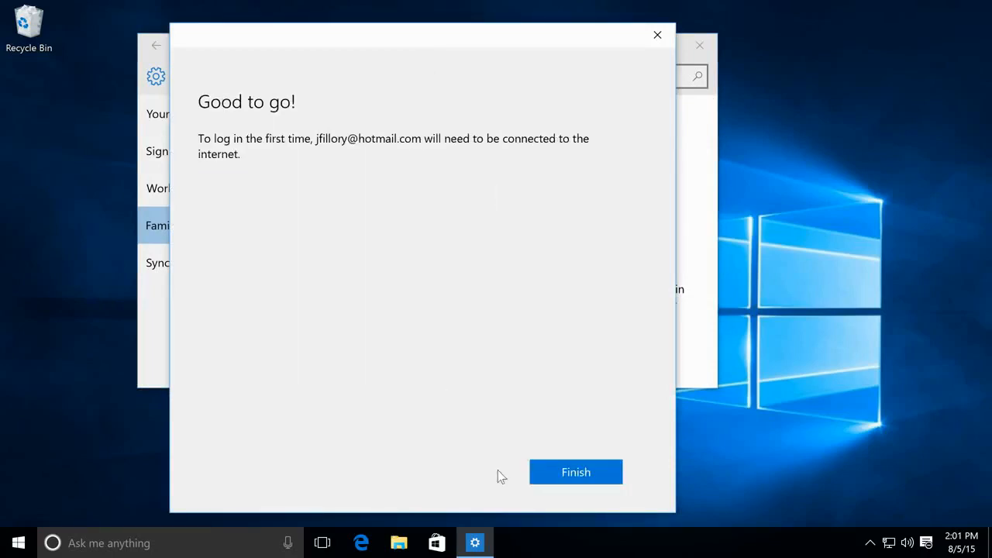
left_click(553, 472)
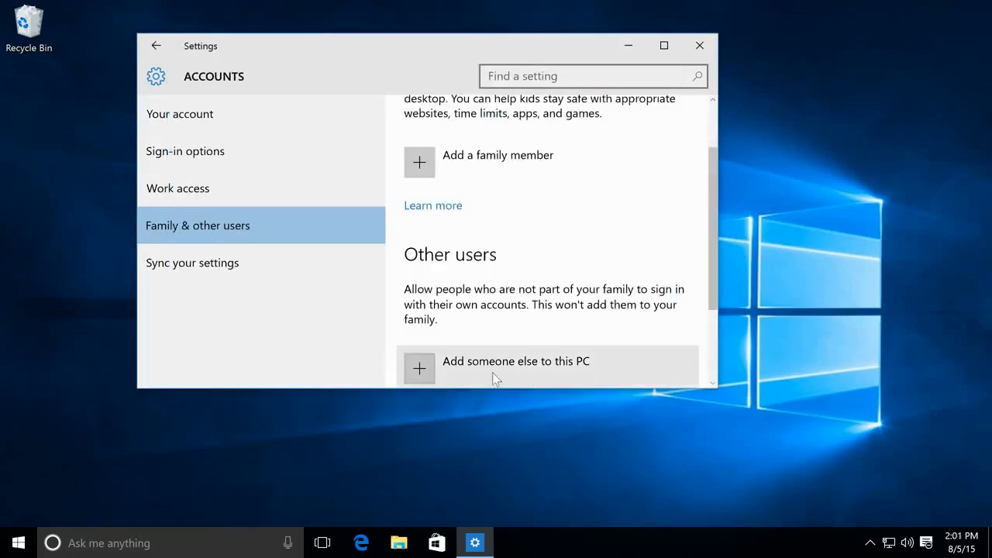
- Start adding a new user who has no e-mail address and no Microsoft account
left_click(429, 373)
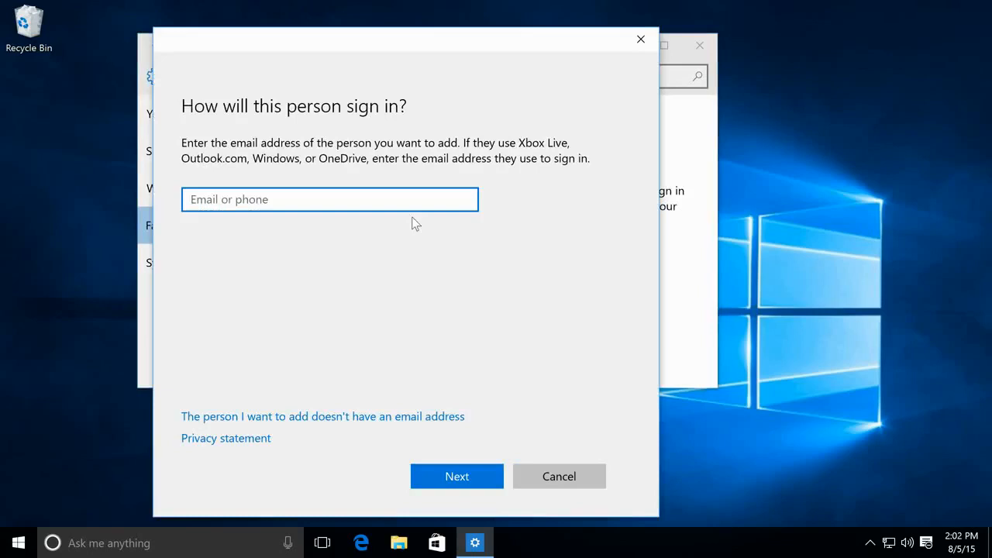
left_click(371, 419)
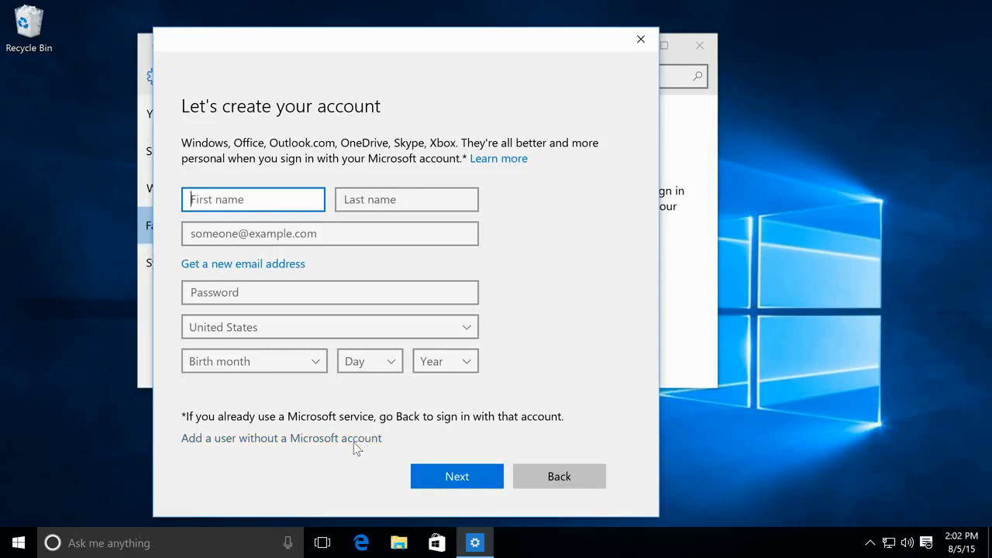
left_click(355, 442)
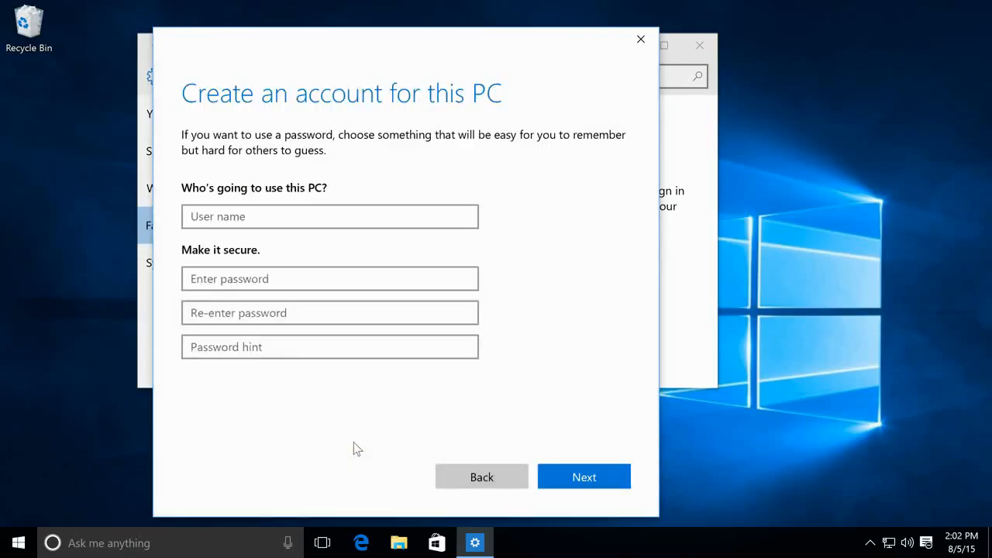
- Create the local account with a user name, password and the hint 'first dog's name'
left_click(364, 219)
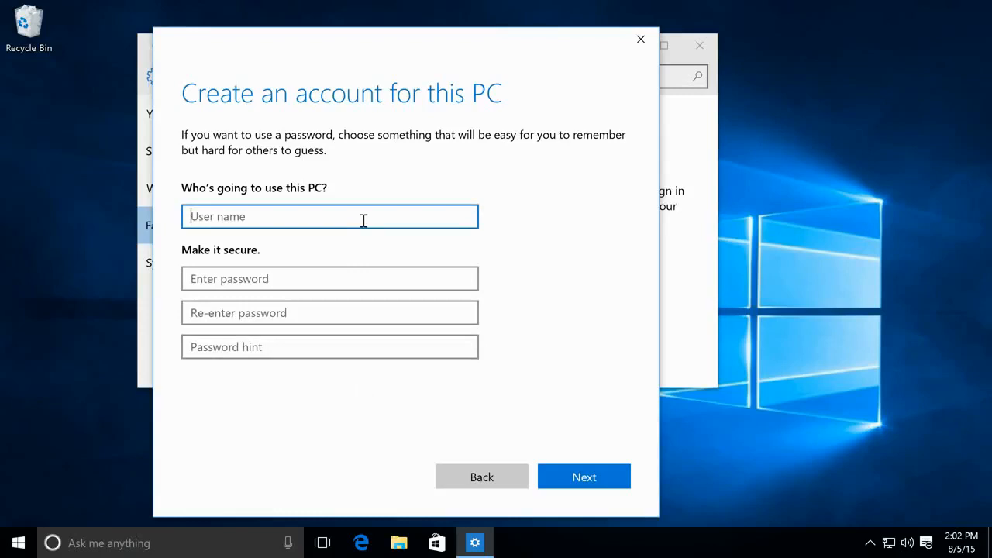
type("Doug")
key("Tab")
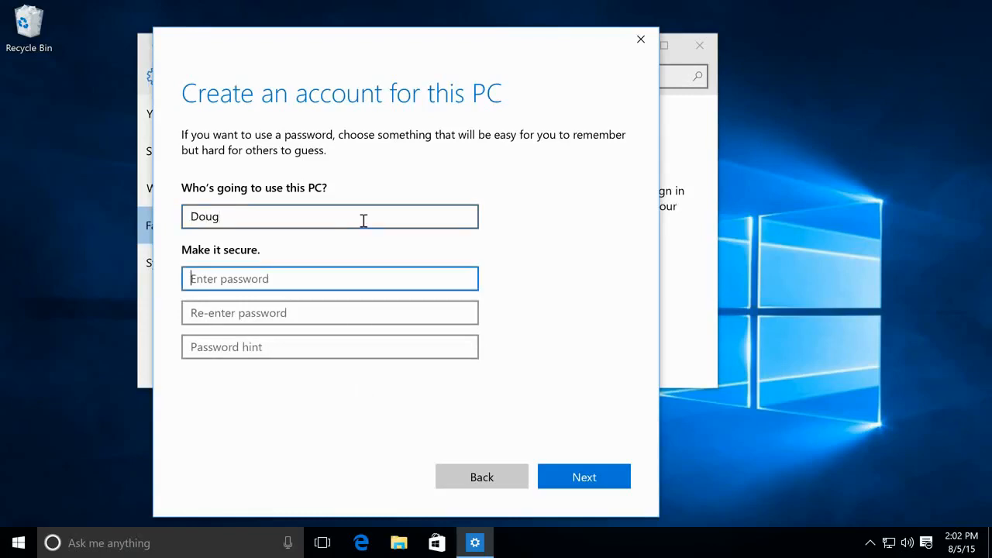
type("••••••••")
key("Tab")
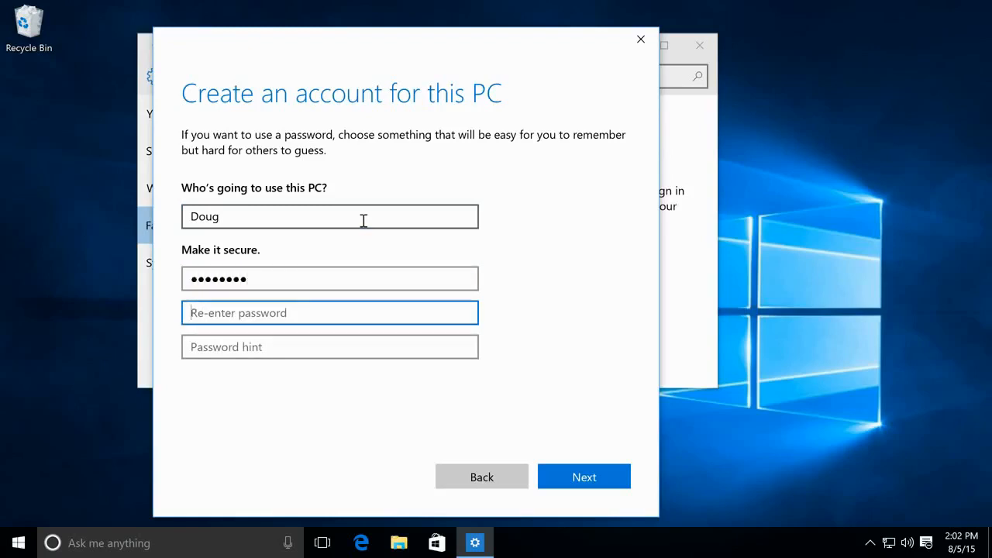
type("••••••••")
key("Tab")
type("first")
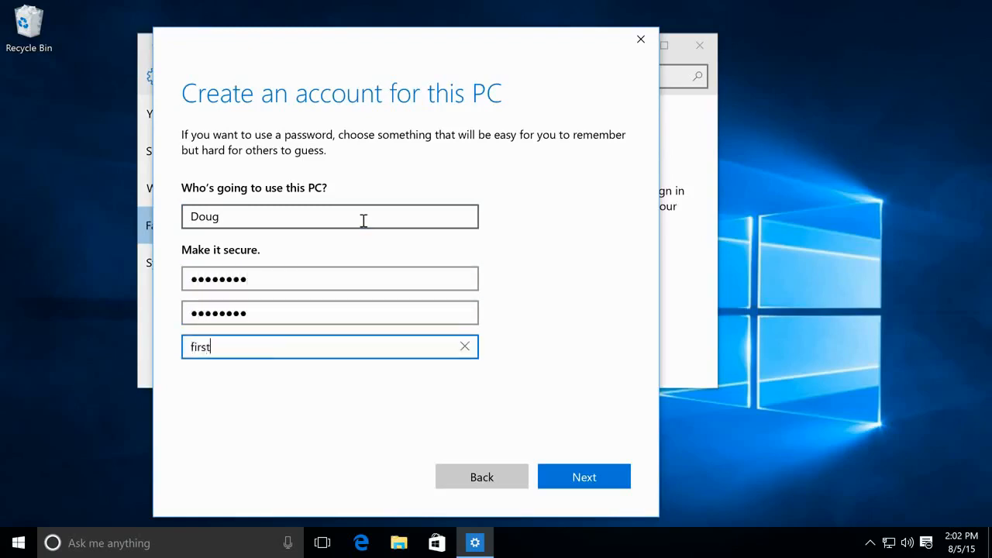
type(" dog's name")
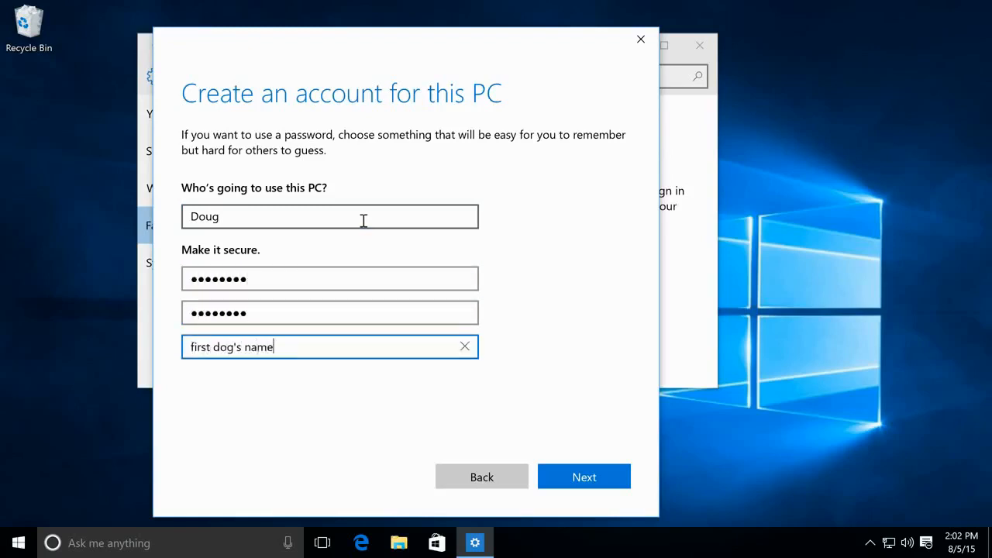
left_click(564, 485)
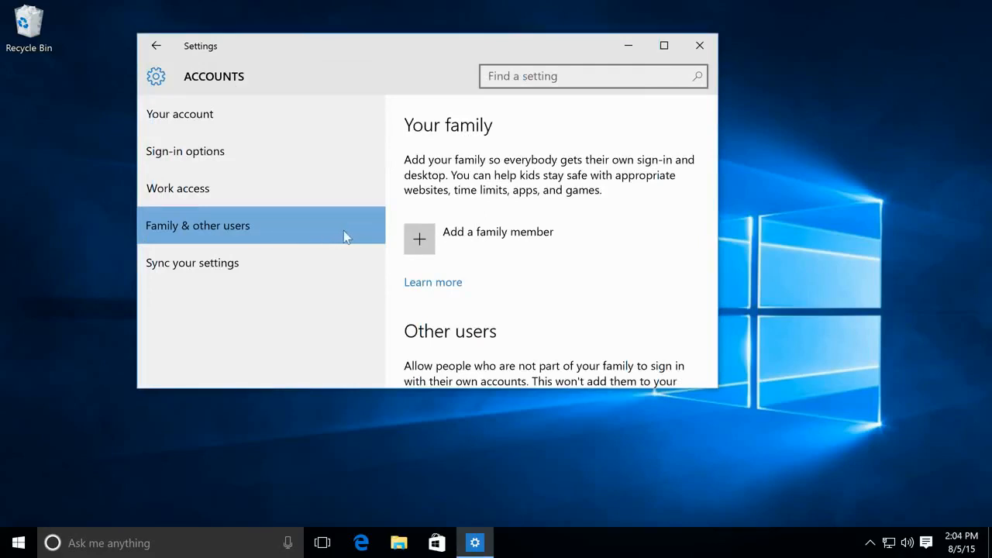
- Add a child family member by entering the child's Microsoft account e-mail, then confirm
left_click(417, 241)
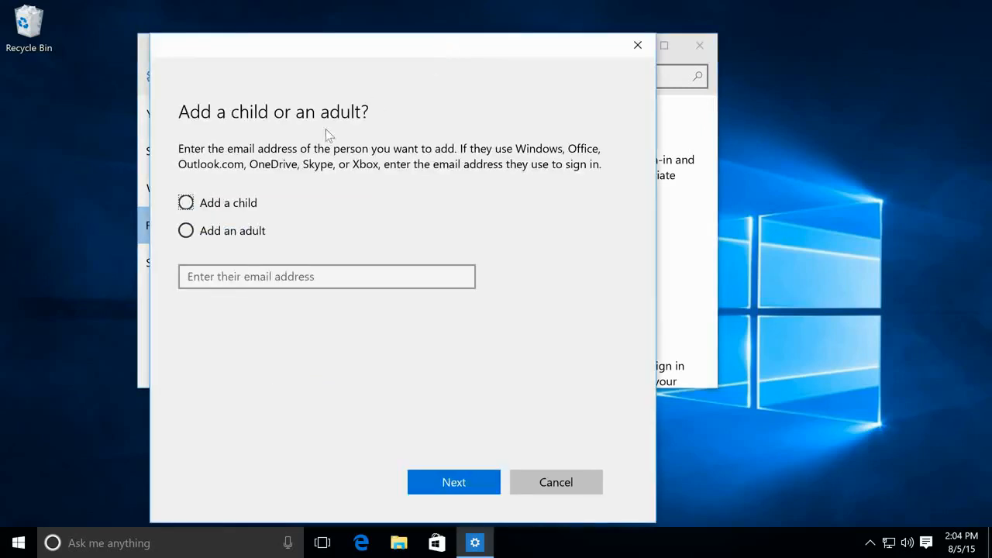
left_click(189, 205)
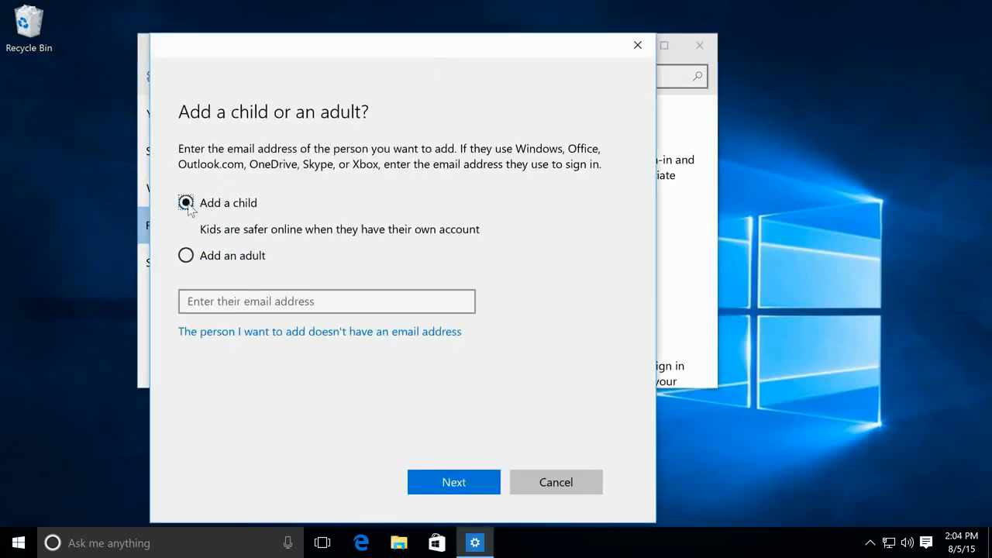
left_click(290, 307)
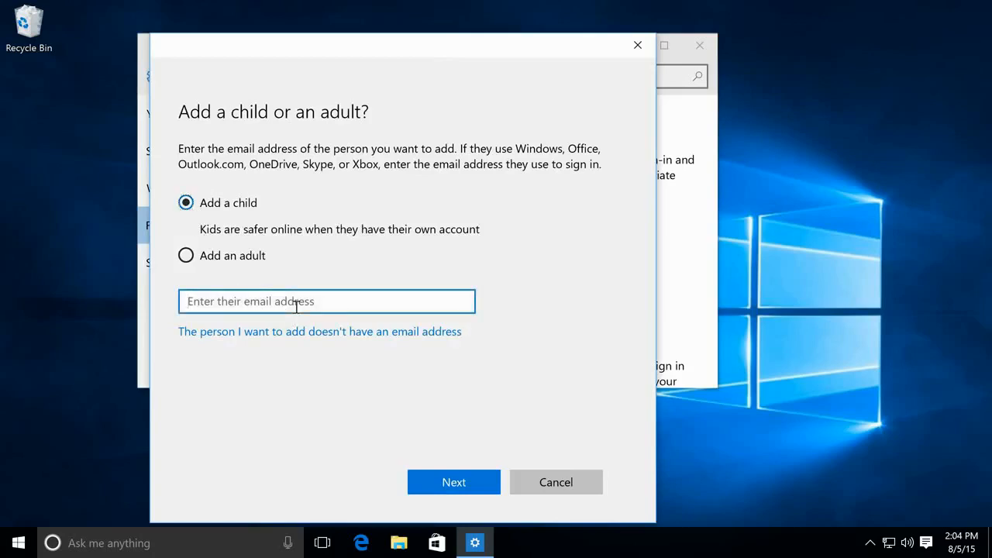
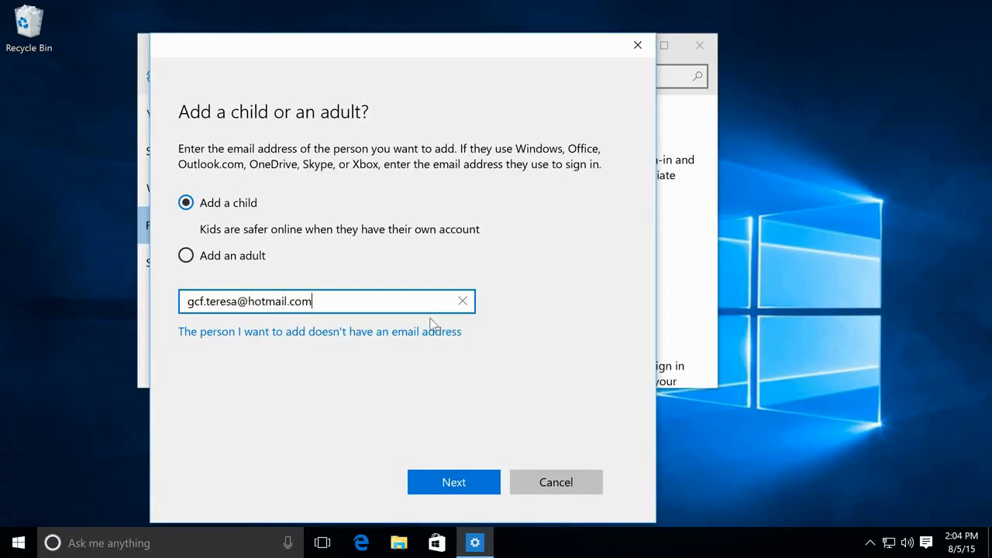
left_click(474, 484)
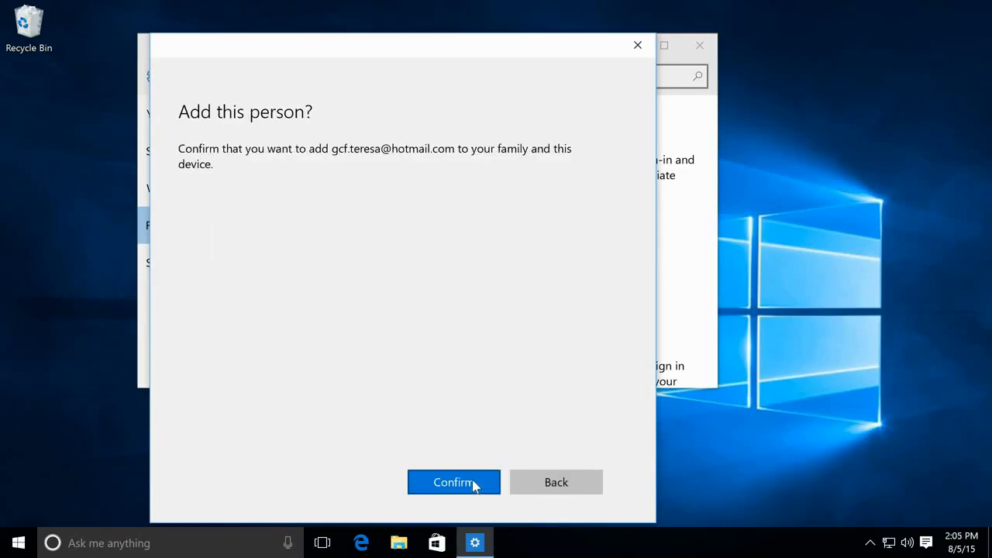
left_click(454, 482)
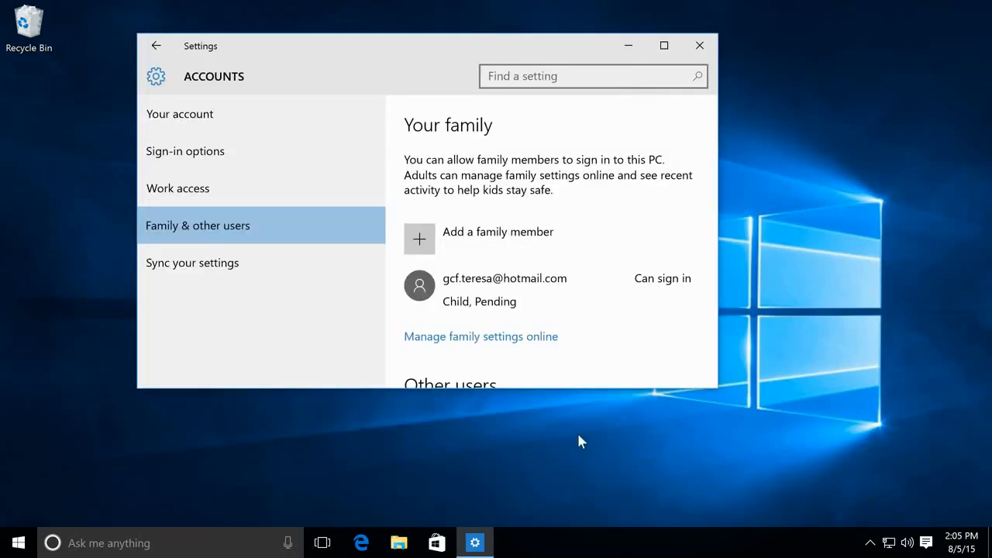
- In the online family settings, block inappropriate websites, apps and games for the child
left_click(531, 346)
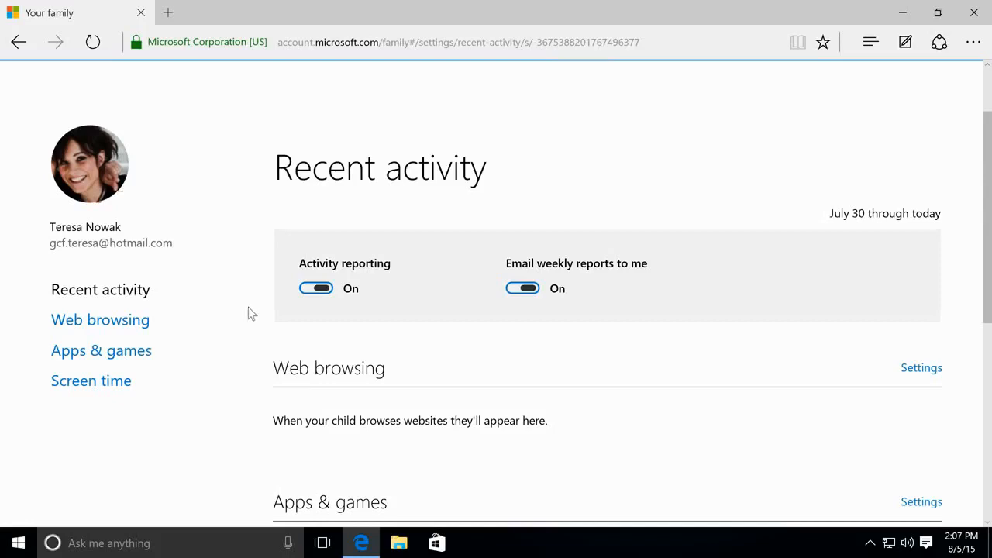
left_click(124, 326)
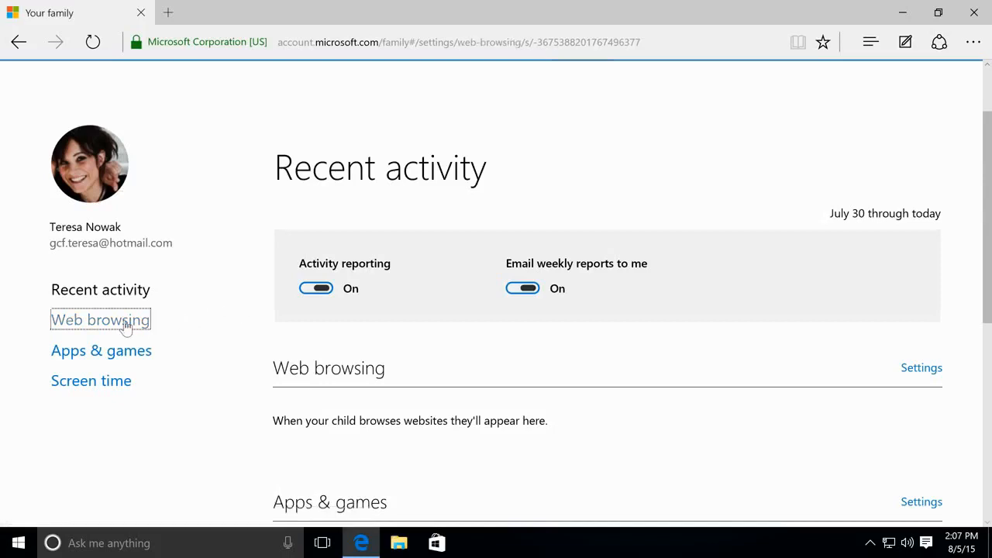
scroll(155, 326, "down", 2)
scroll(157, 325, "down", 3)
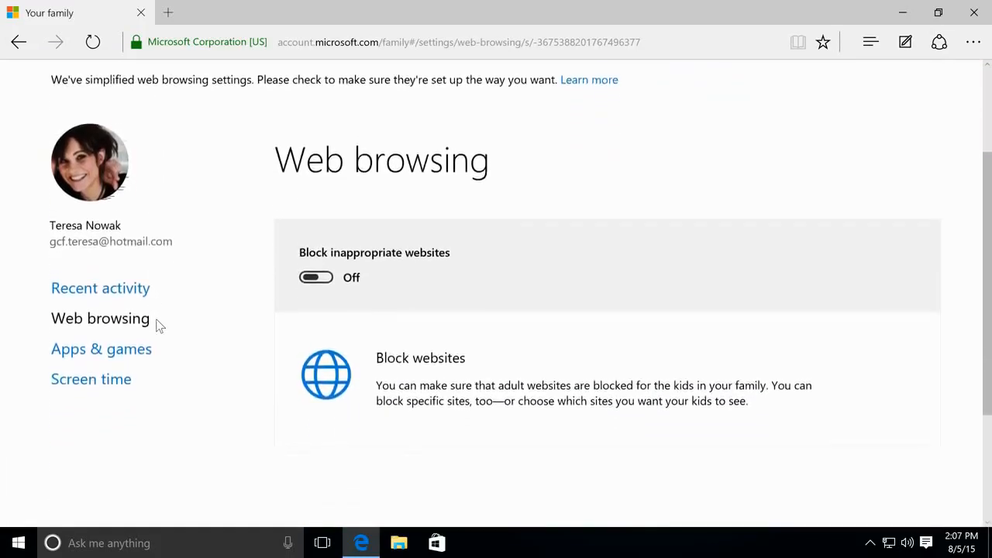
left_click(313, 271)
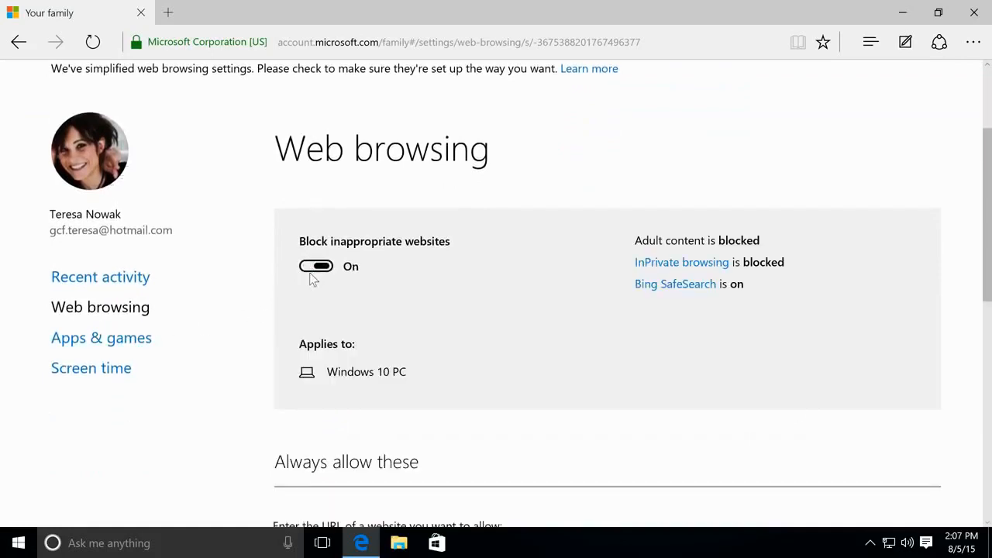
left_click(129, 342)
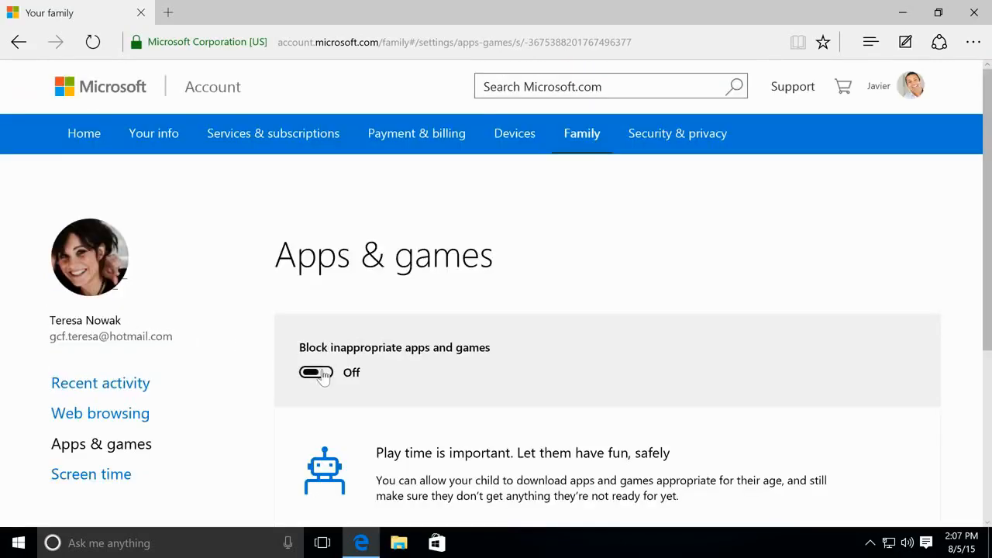
left_click(318, 373)
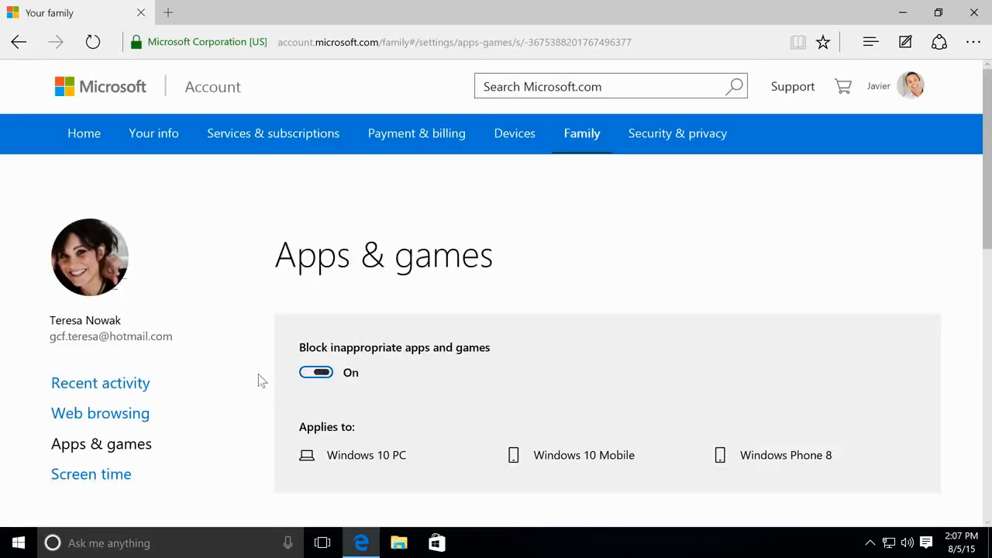
scroll(261, 378, "down", 3)
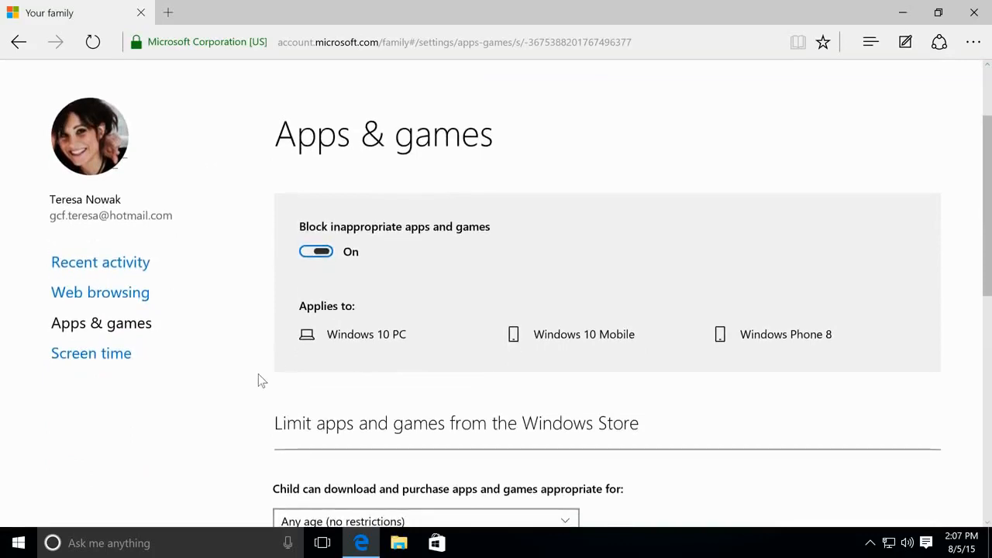
- Turn on the child's screen time limits and set Sunday's daily limit to 3 hrs
left_click(121, 356)
left_click(325, 432)
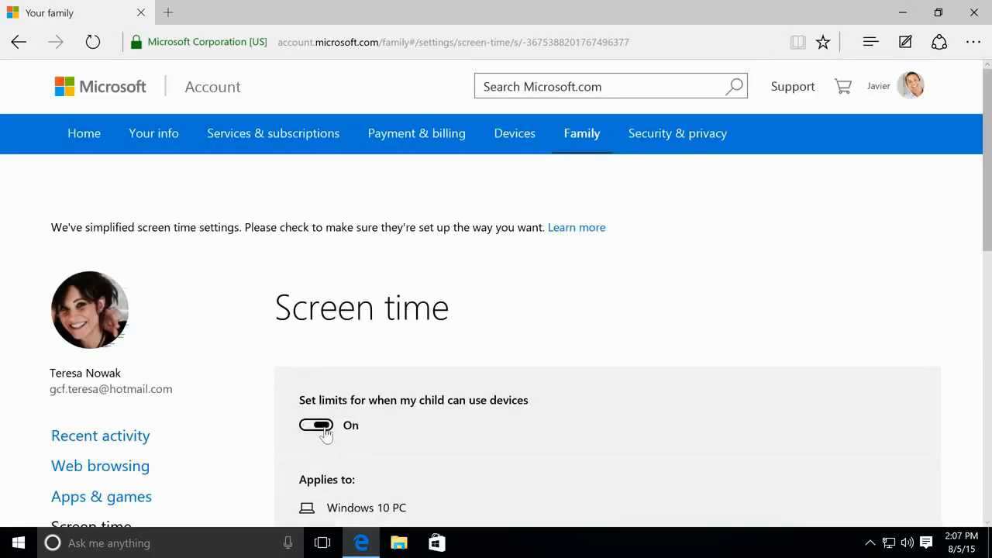
scroll(326, 434, "down", 3)
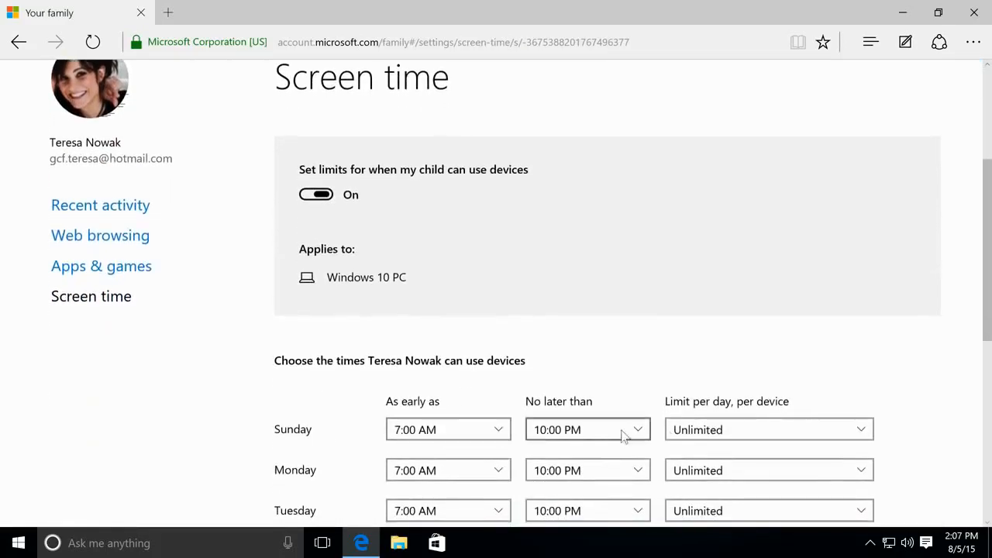
left_click(711, 431)
left_click(717, 229)
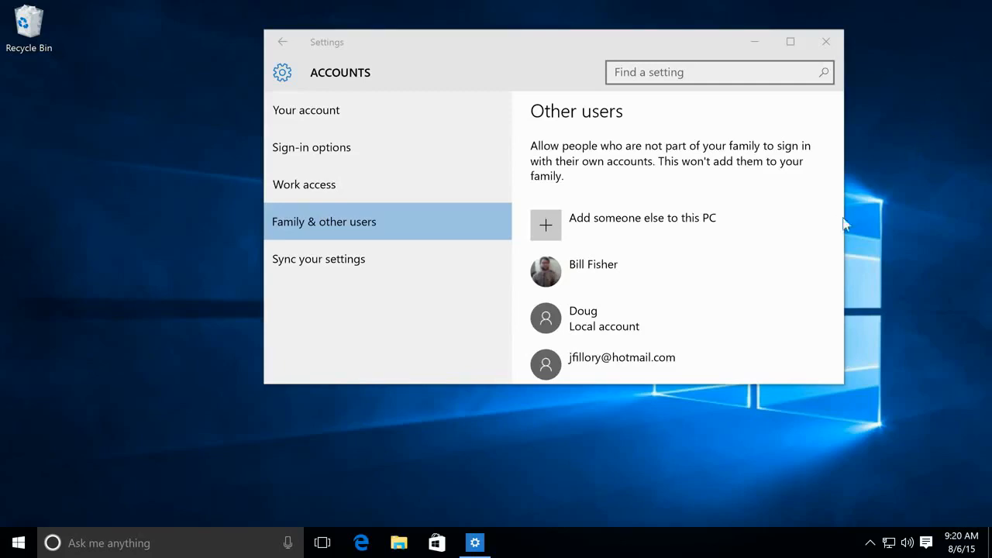
- Change the local account's type to Administrator, then close Settings
left_click(678, 323)
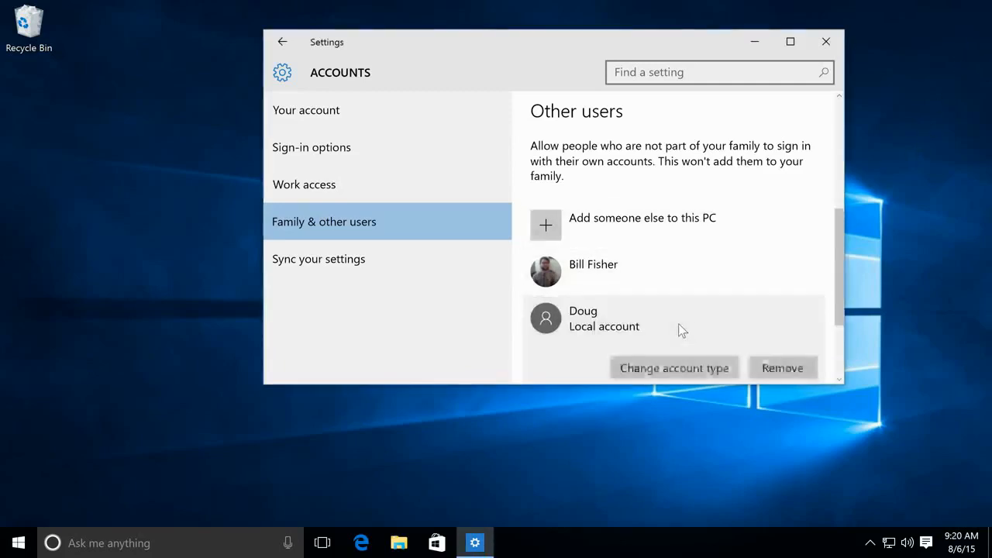
left_click(662, 368)
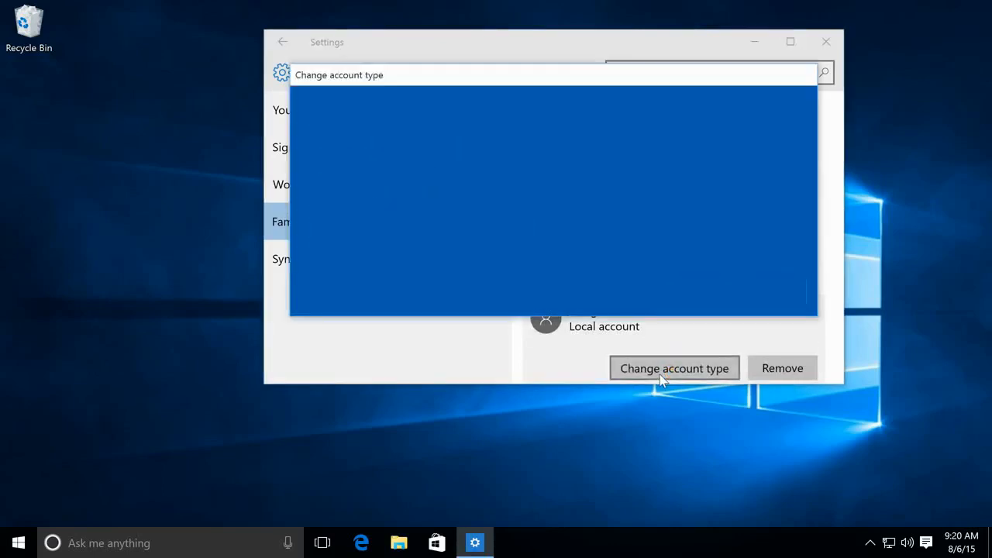
left_click(516, 222)
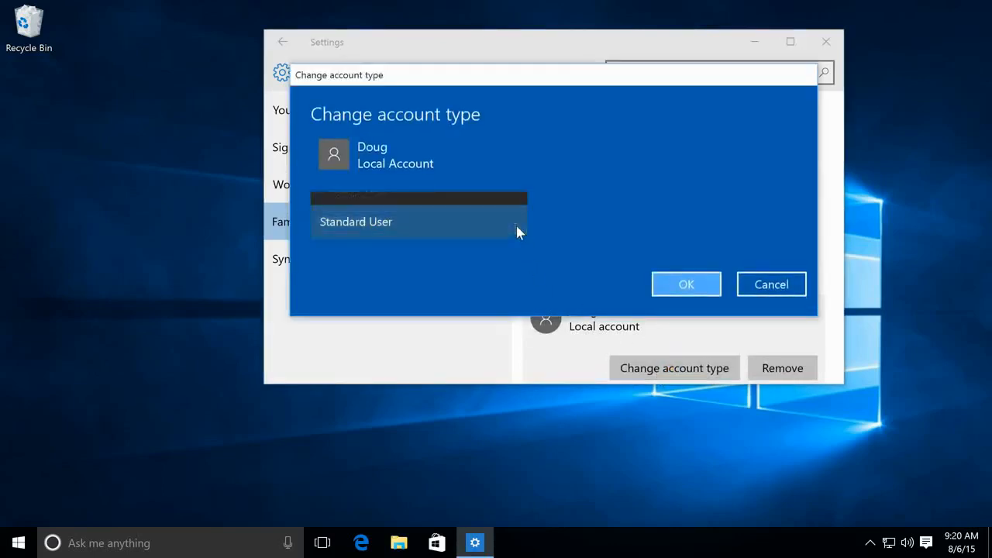
left_click(509, 187)
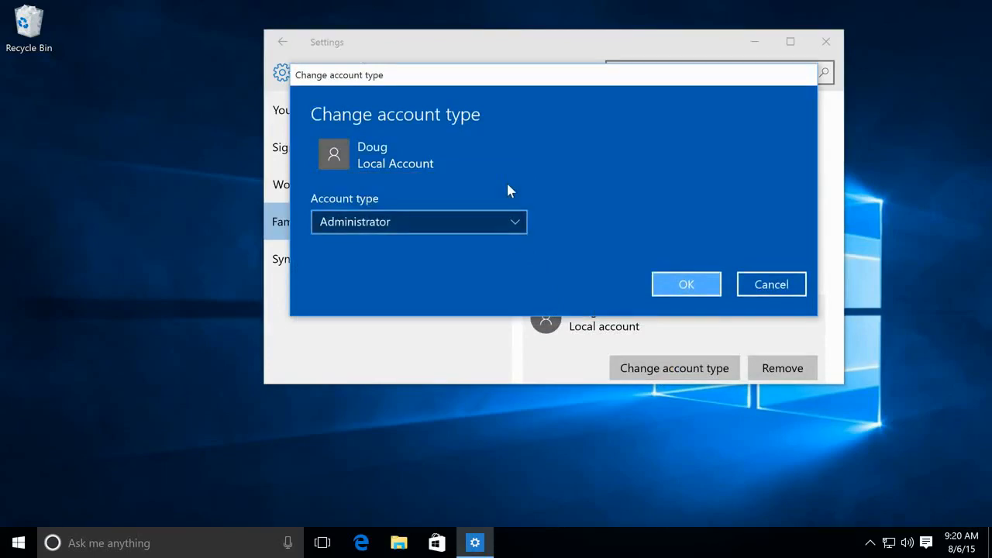
left_click(662, 286)
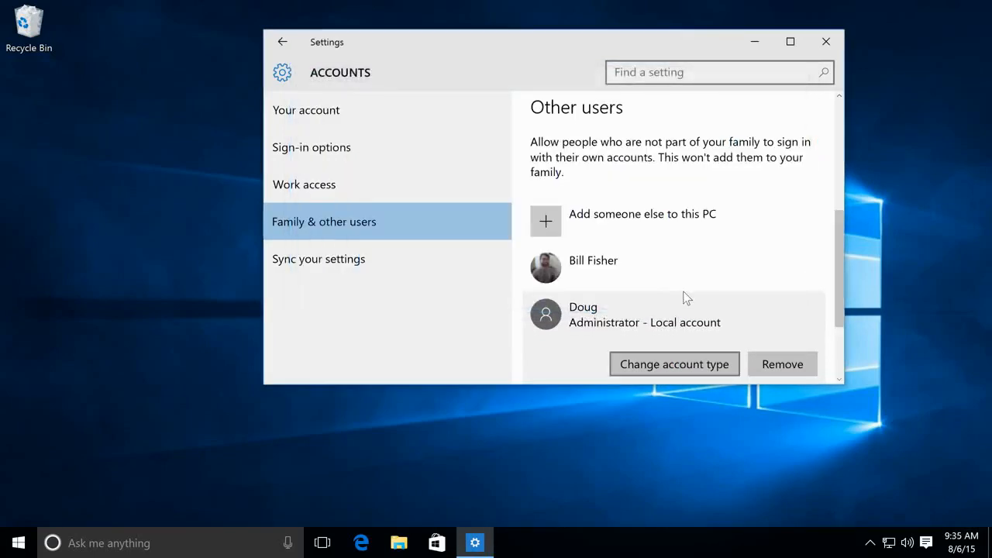
left_click(825, 42)
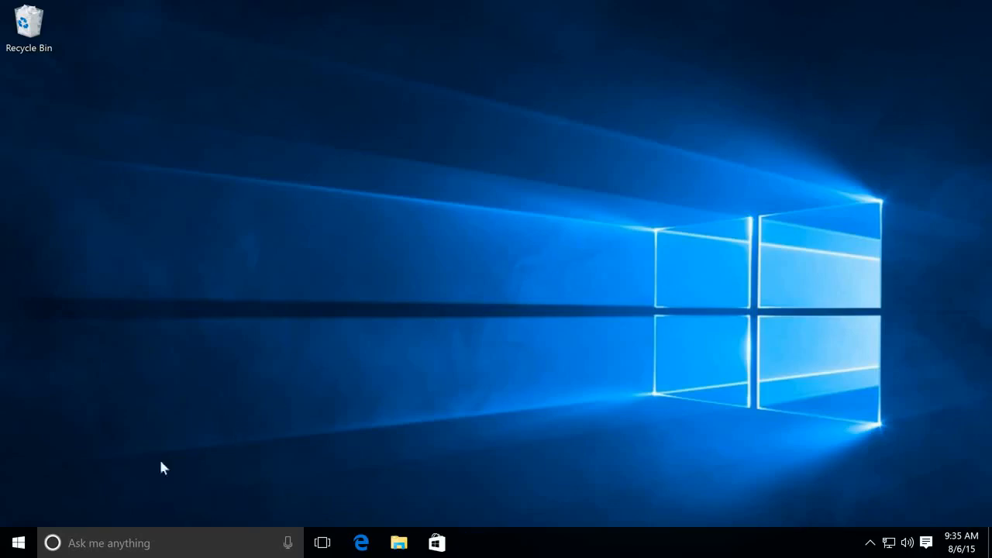
- Sign out of the current account using the account button at the top of the Start menu
left_click(20, 543)
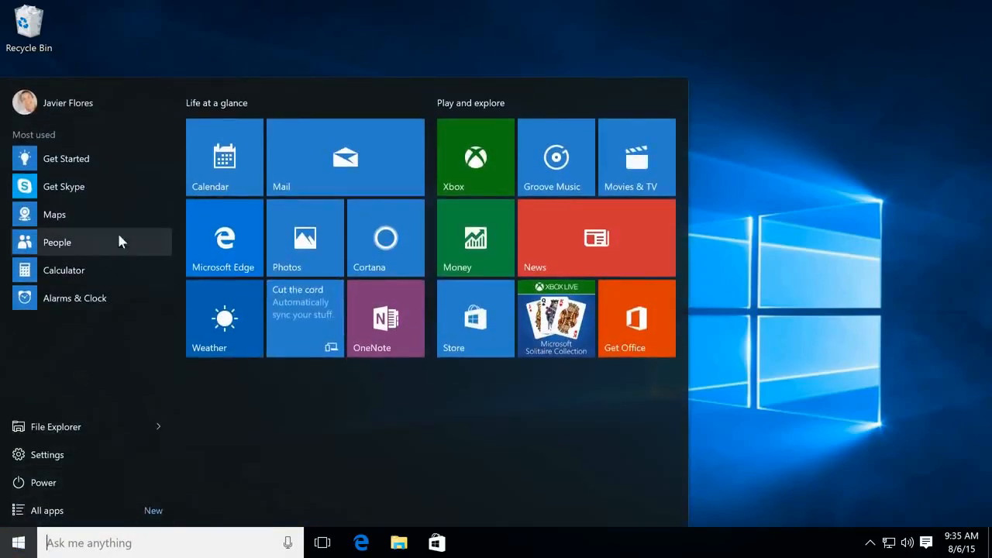
left_click(122, 102)
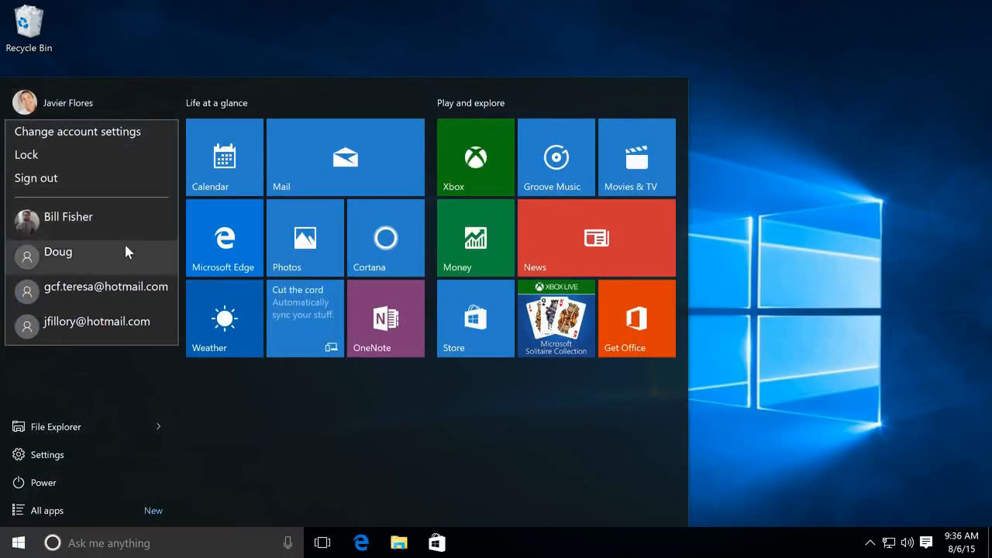
left_click(128, 177)
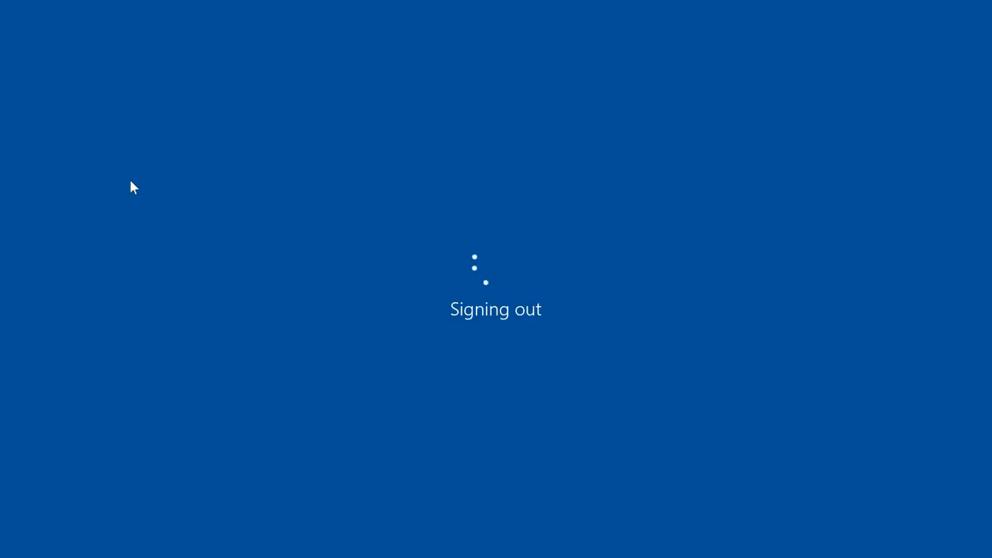